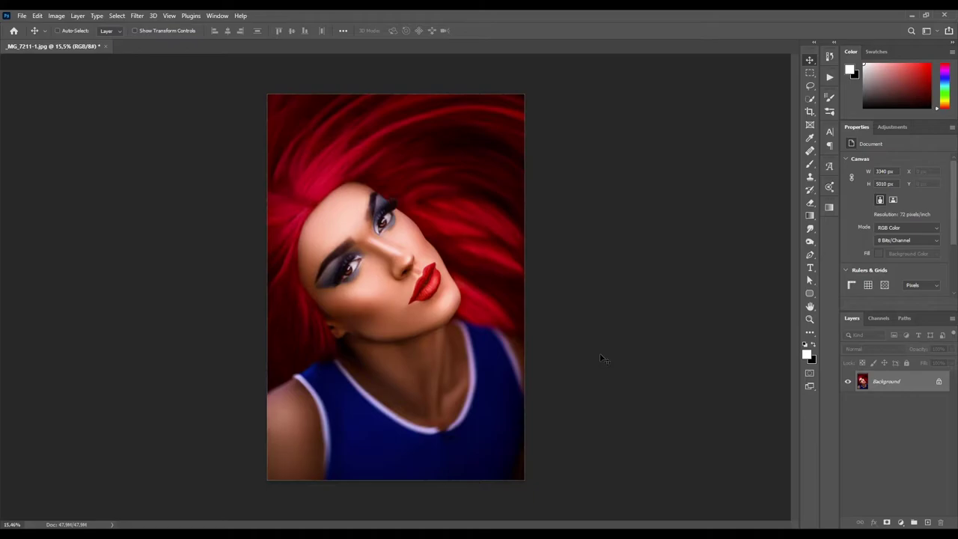
# Step: Duplicate the Background portrait as Layer 1 and open its Blending Options
pyautogui.hotkey('ctrl', 'j')
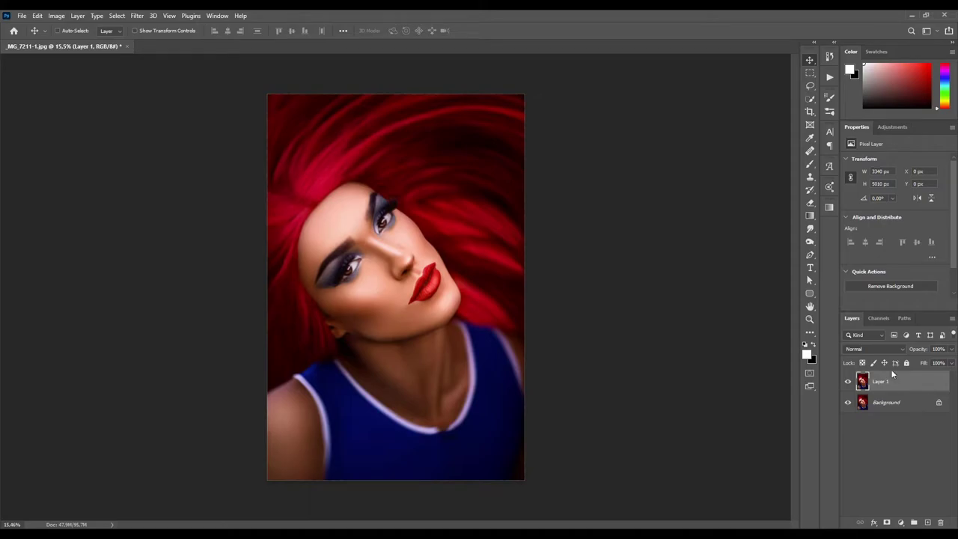
pyautogui.doubleClick(922, 390)
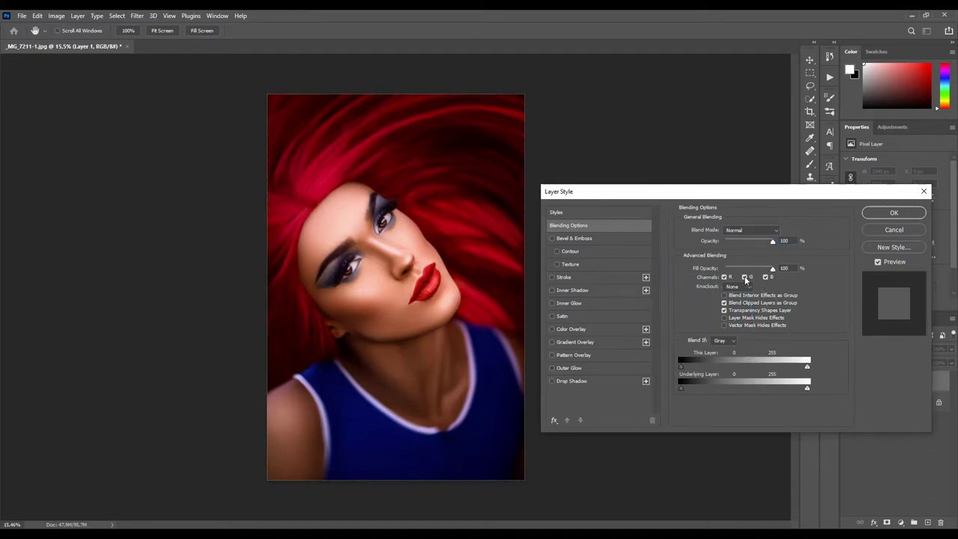
# Step: Set Layer 1's Advanced Blending channels to R and B checked, G unchecked
pyautogui.click(744, 277)
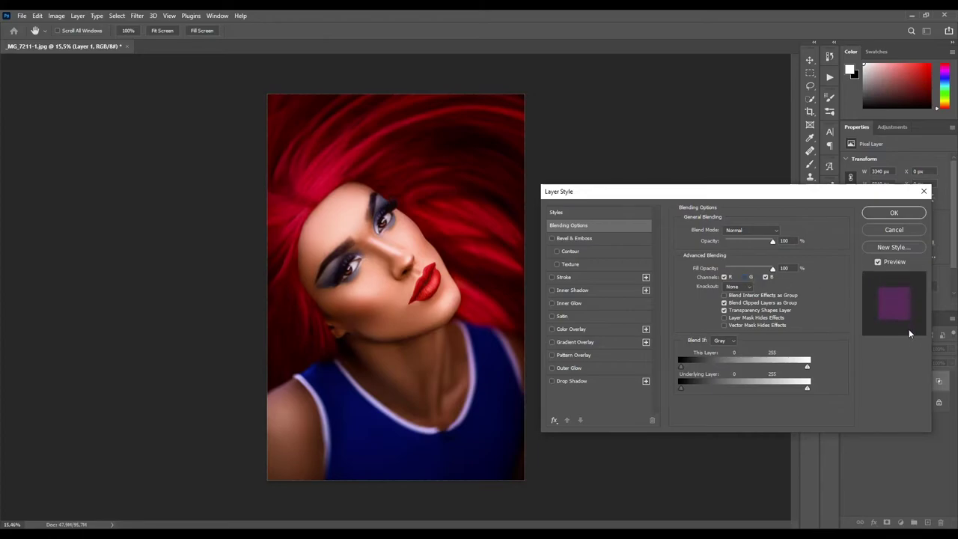
pyautogui.click(745, 276)
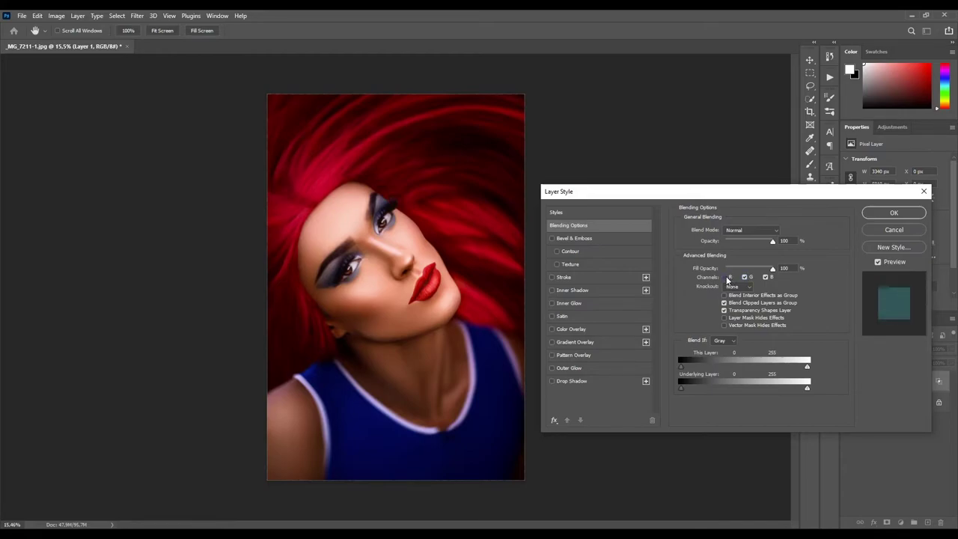
pyautogui.click(724, 278)
pyautogui.click(767, 277)
pyautogui.click(745, 277)
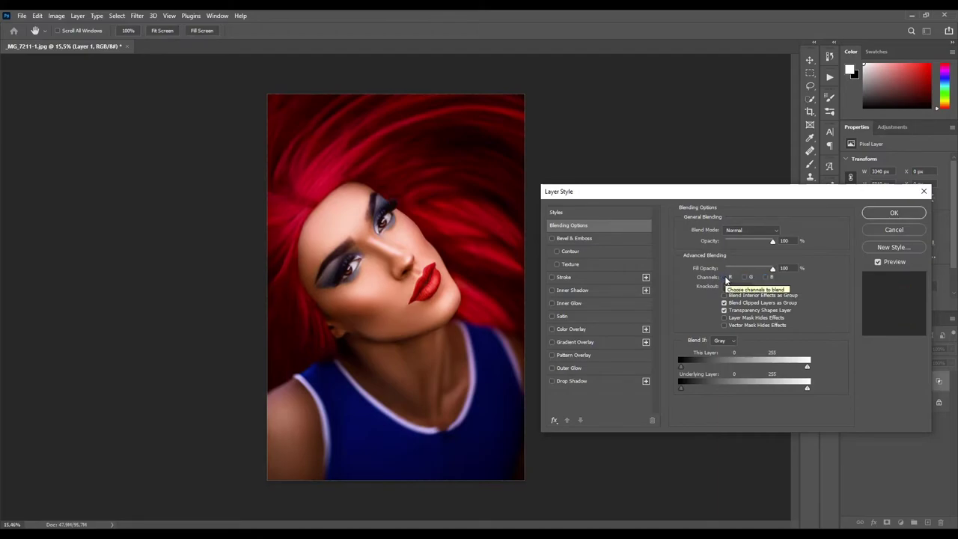
pyautogui.click(725, 277)
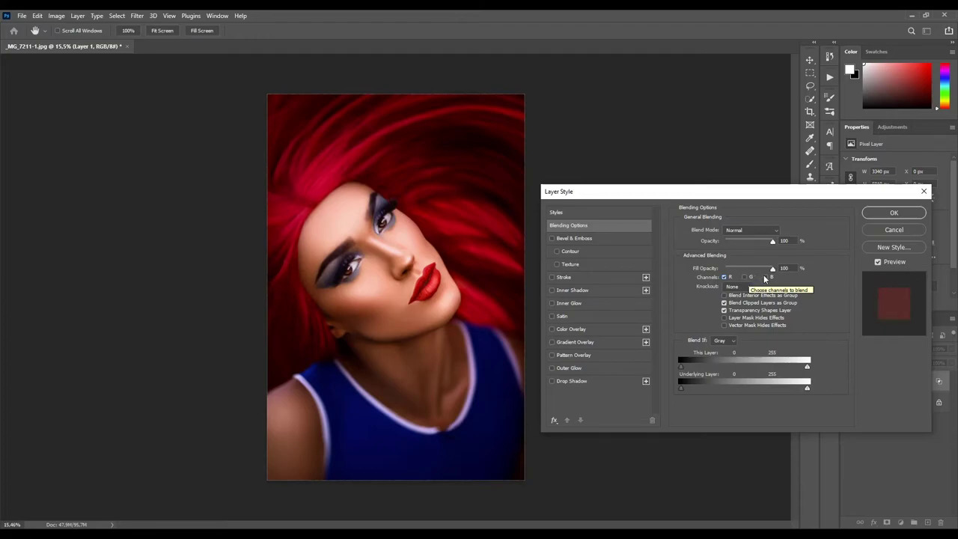
pyautogui.click(765, 277)
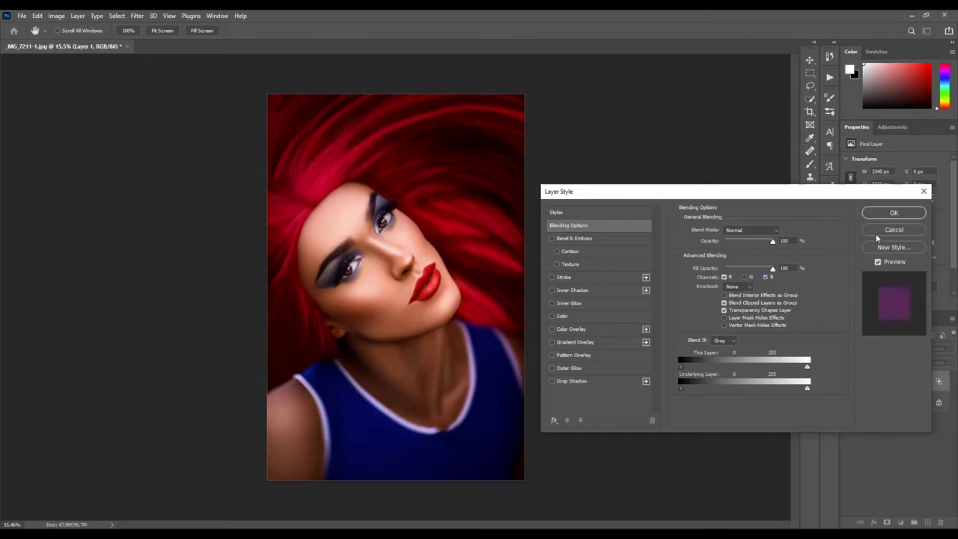
# Step: Apply the R+B channel setting, test-offset Layer 1, then undo the move
pyautogui.click(888, 215)
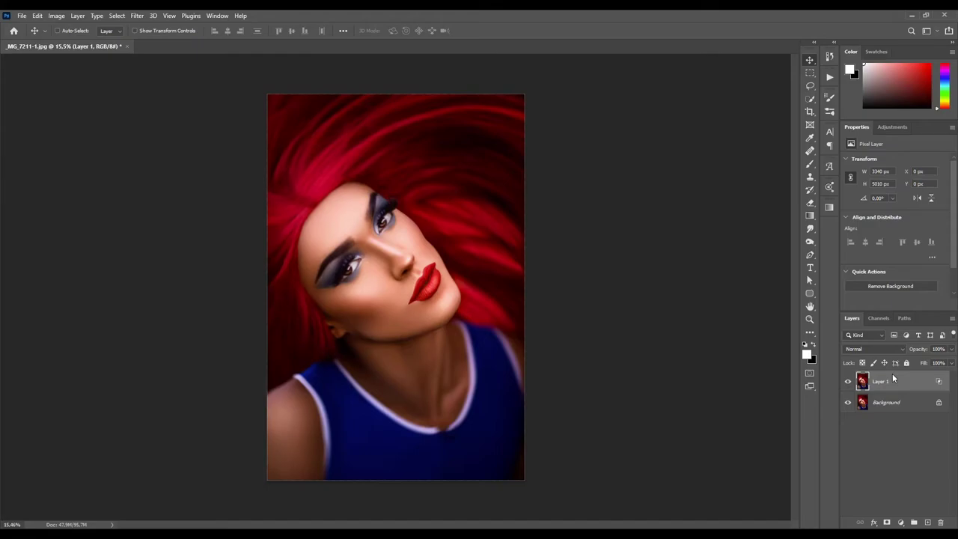
pyautogui.moveTo(450, 374)
pyautogui.mouseDown()
pyautogui.moveTo(370, 304)
pyautogui.moveTo(499, 386)
pyautogui.moveTo(513, 249)
pyautogui.moveTo(443, 363)
pyautogui.mouseUp()
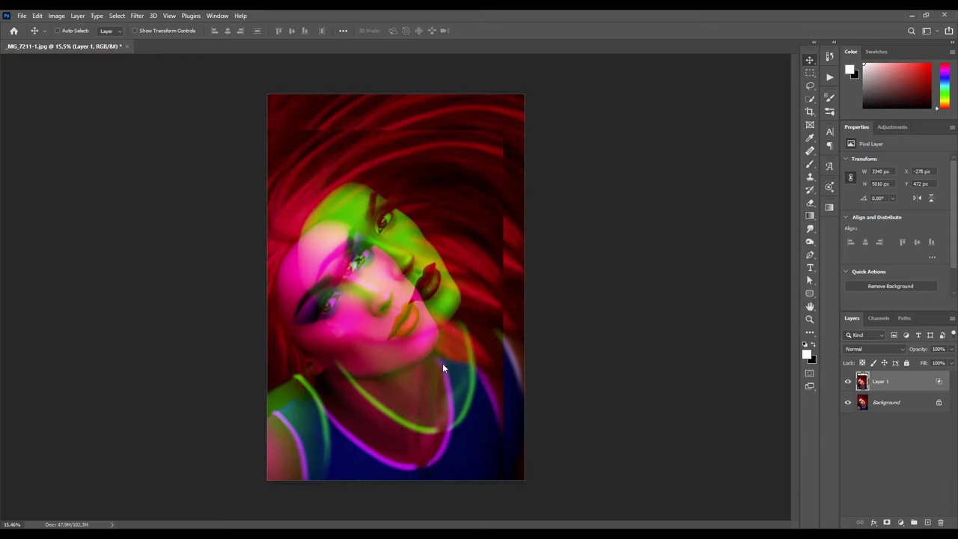
pyautogui.hotkey('ctrl', 'z')
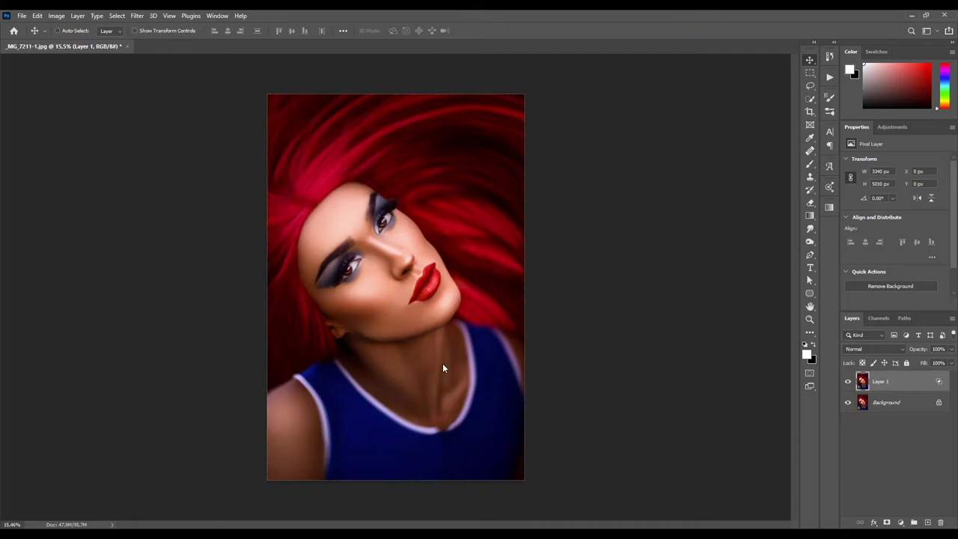
# Step: Free Transform Layer 1 to about 101% so coloured fringes appear
pyautogui.hotkey('ctrl', 't')
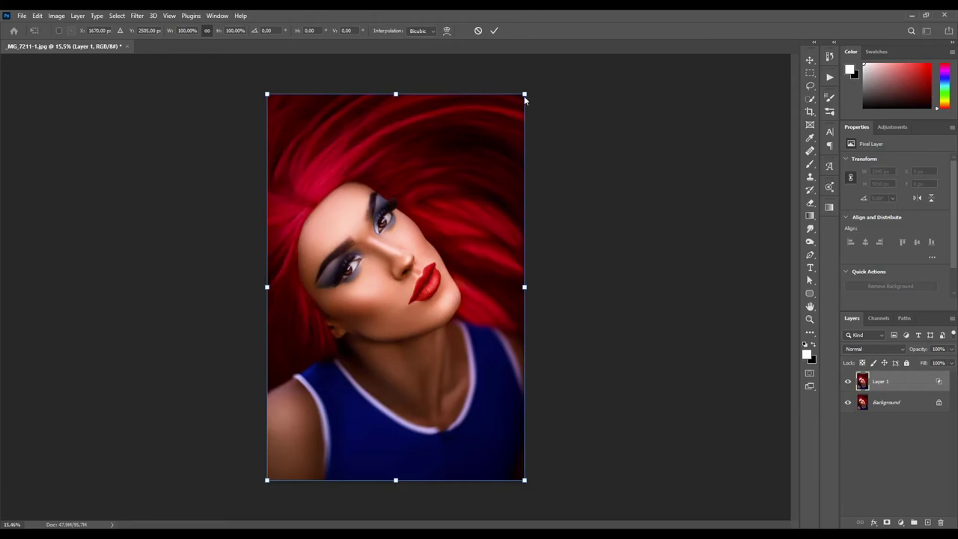
pyautogui.moveTo(526, 95); pyautogui.dragTo(551, 82)
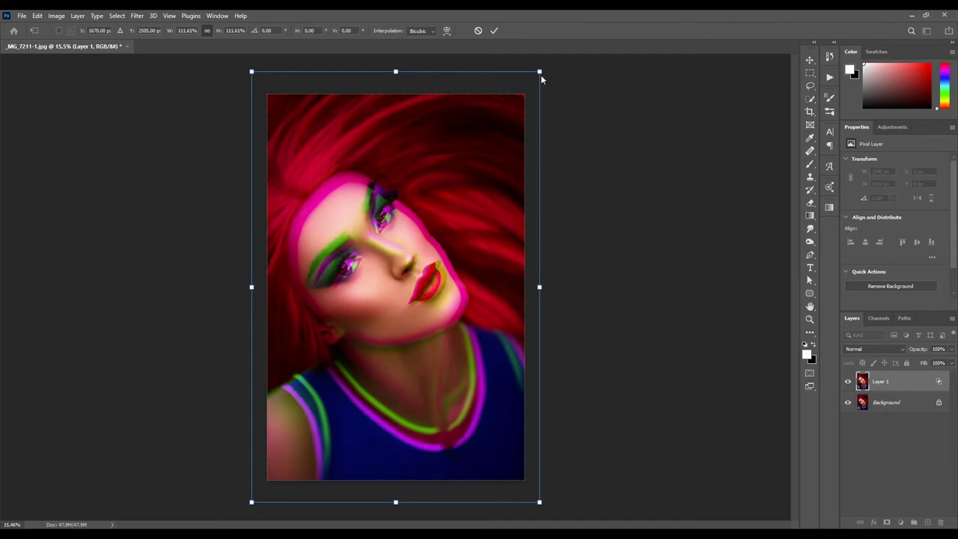
pyautogui.moveTo(538, 77); pyautogui.dragTo(527, 95)
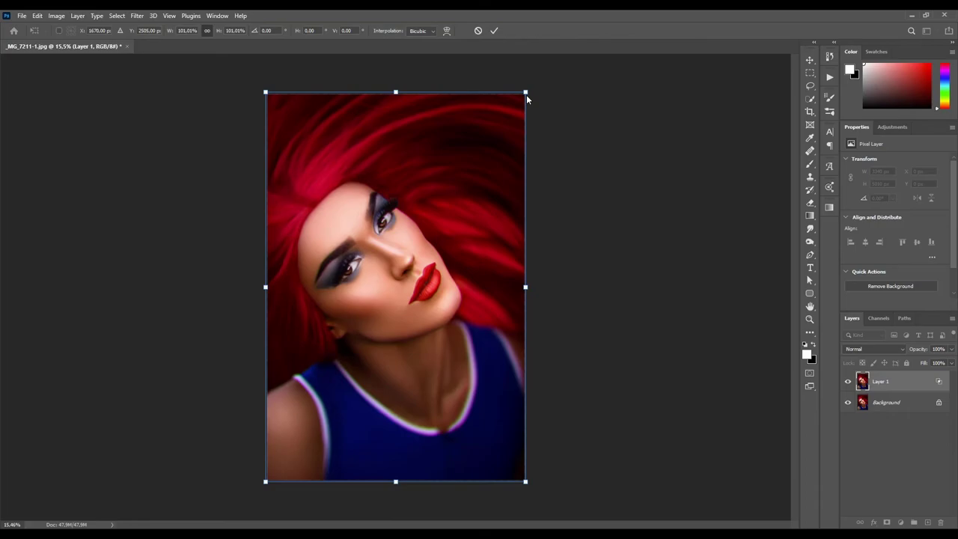
pyautogui.hotkey('ctrl', '+')
# Step: Zoom in on the eye and toggle Layer 1's visibility to compare fringes
pyautogui.press('Return')
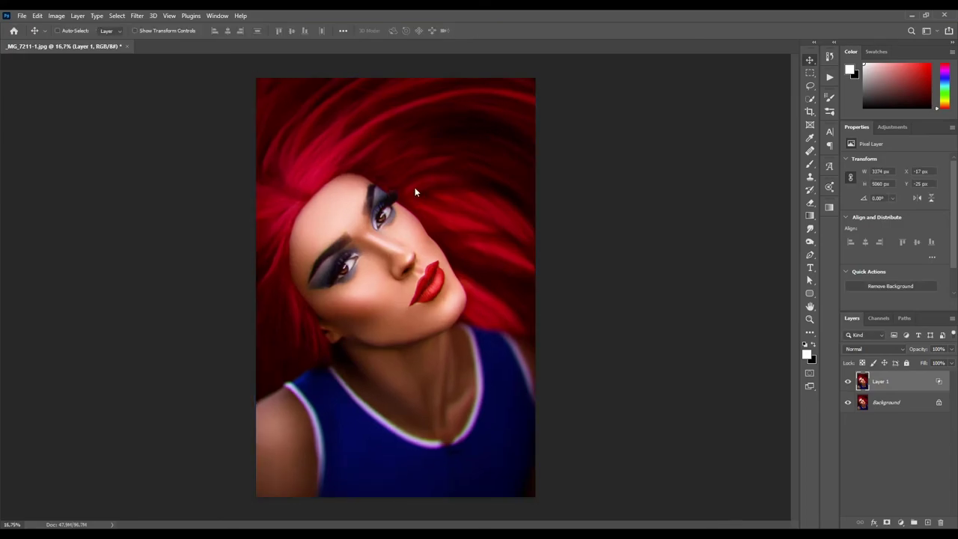
pyautogui.scroll(2, 333, 259)
pyautogui.scroll(2, 329, 239)
pyautogui.scroll(2, 334, 235)
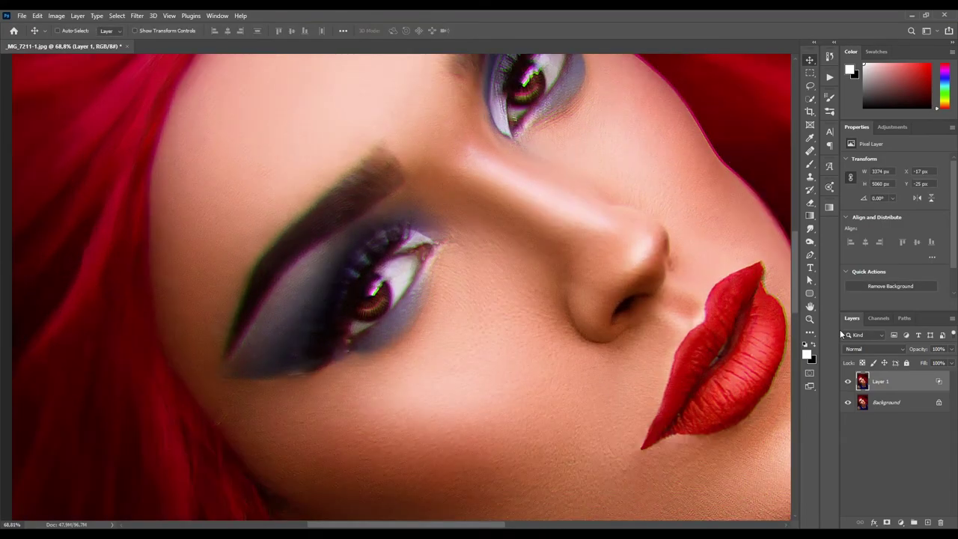
pyautogui.click(848, 381)
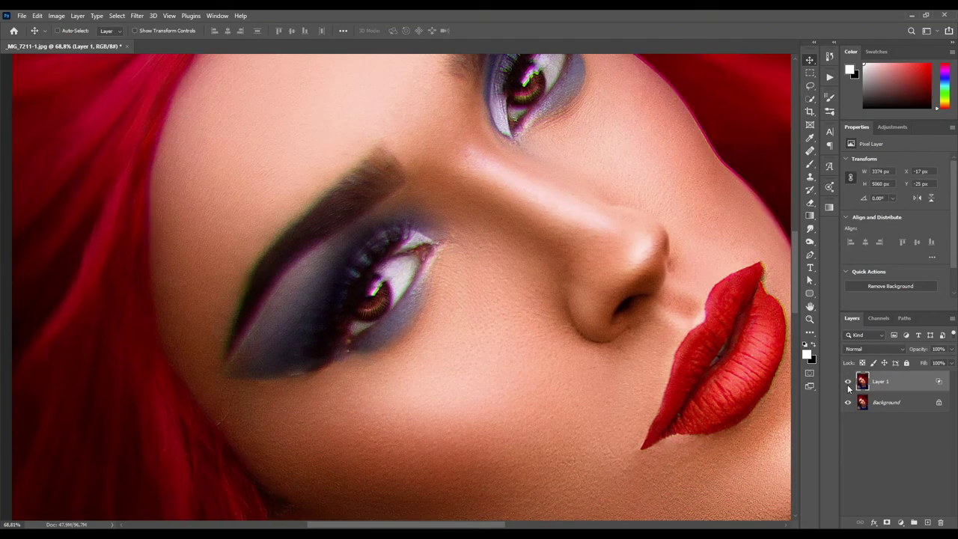